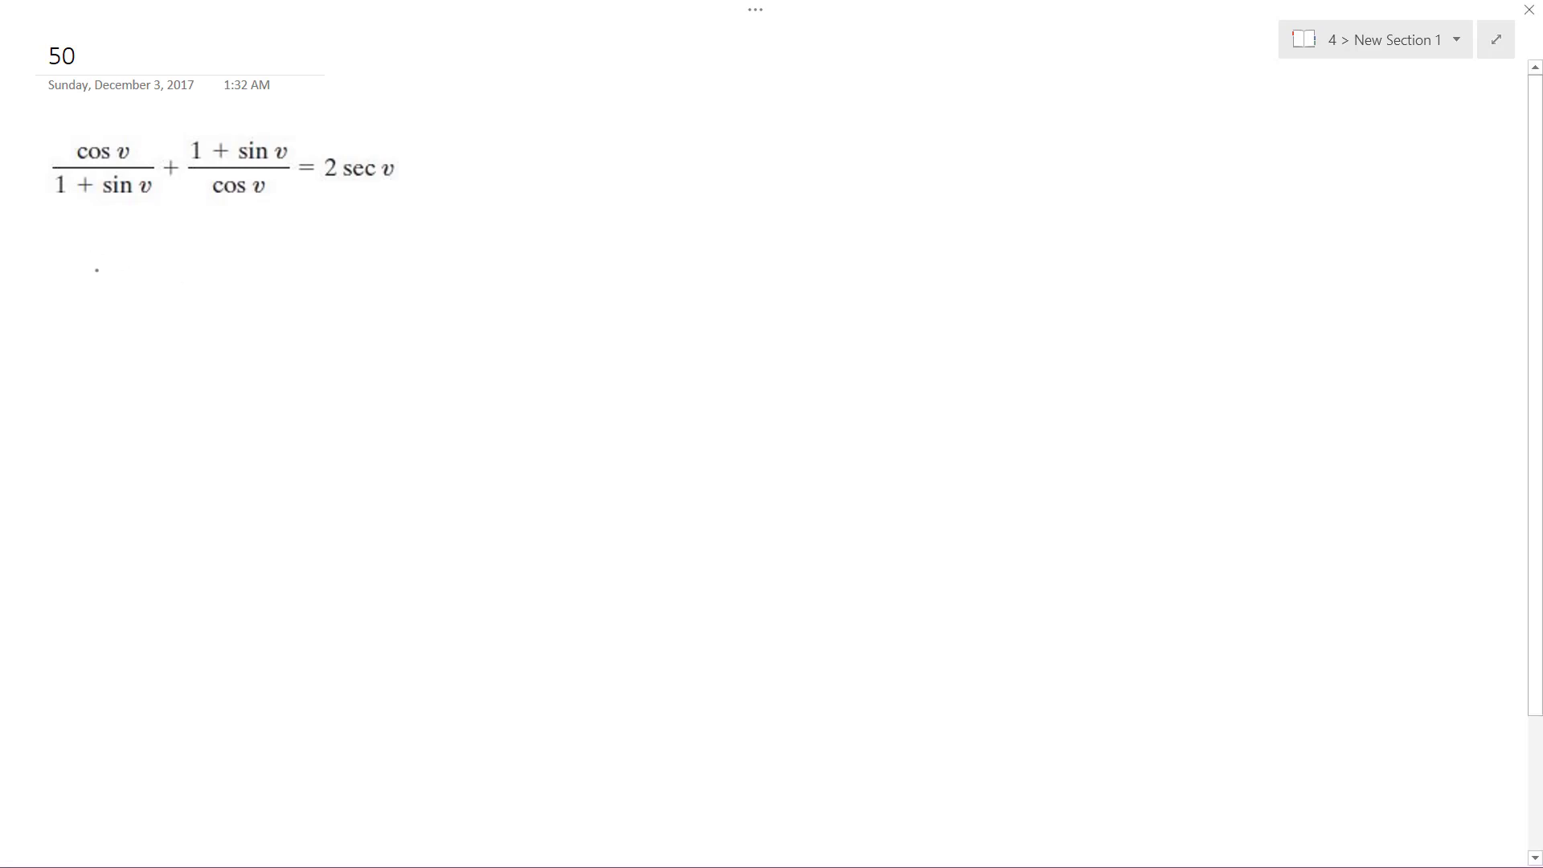
Handwrite the numerator cos²v + (1+sin v)² under the equation with a fraction bar
left_click_drag(106, 260, 99, 292)
mouse_move(129, 273)
left_mouse_down()
mouse_move(133, 290)
mouse_move(172, 258)
mouse_move(241, 294)
mouse_move(254, 277)
left_mouse_up()
mouse_move(311, 245)
left_mouse_down()
mouse_move(295, 299)
mouse_move(346, 299)
left_mouse_up()
left_click_drag(335, 291, 420, 294)
left_click_drag(424, 275, 457, 302)
left_click_drag(469, 238, 489, 260)
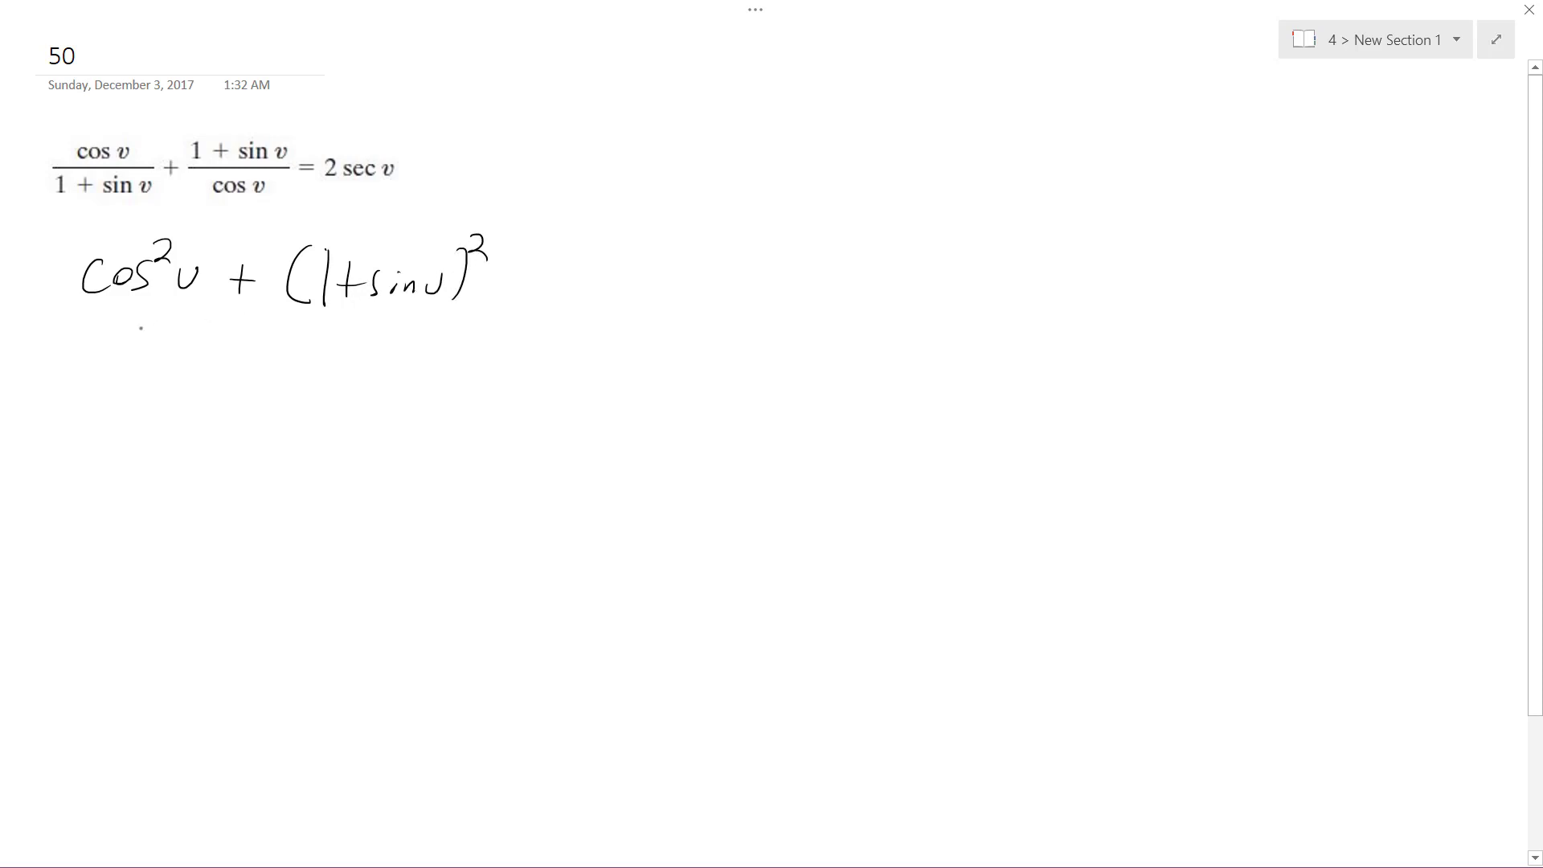
left_click_drag(66, 322, 514, 316)
Write the denominator cos v(1+sin v) below the fraction bar
left_click_drag(176, 354, 170, 377)
mouse_move(193, 358)
left_mouse_down()
mouse_move(200, 373)
mouse_move(249, 348)
mouse_move(313, 374)
left_mouse_up()
mouse_move(331, 347)
left_mouse_down()
mouse_move(332, 370)
mouse_move(351, 357)
left_mouse_up()
mouse_move(365, 349)
left_mouse_down()
mouse_move(358, 368)
mouse_move(402, 369)
mouse_move(431, 345)
left_mouse_up()
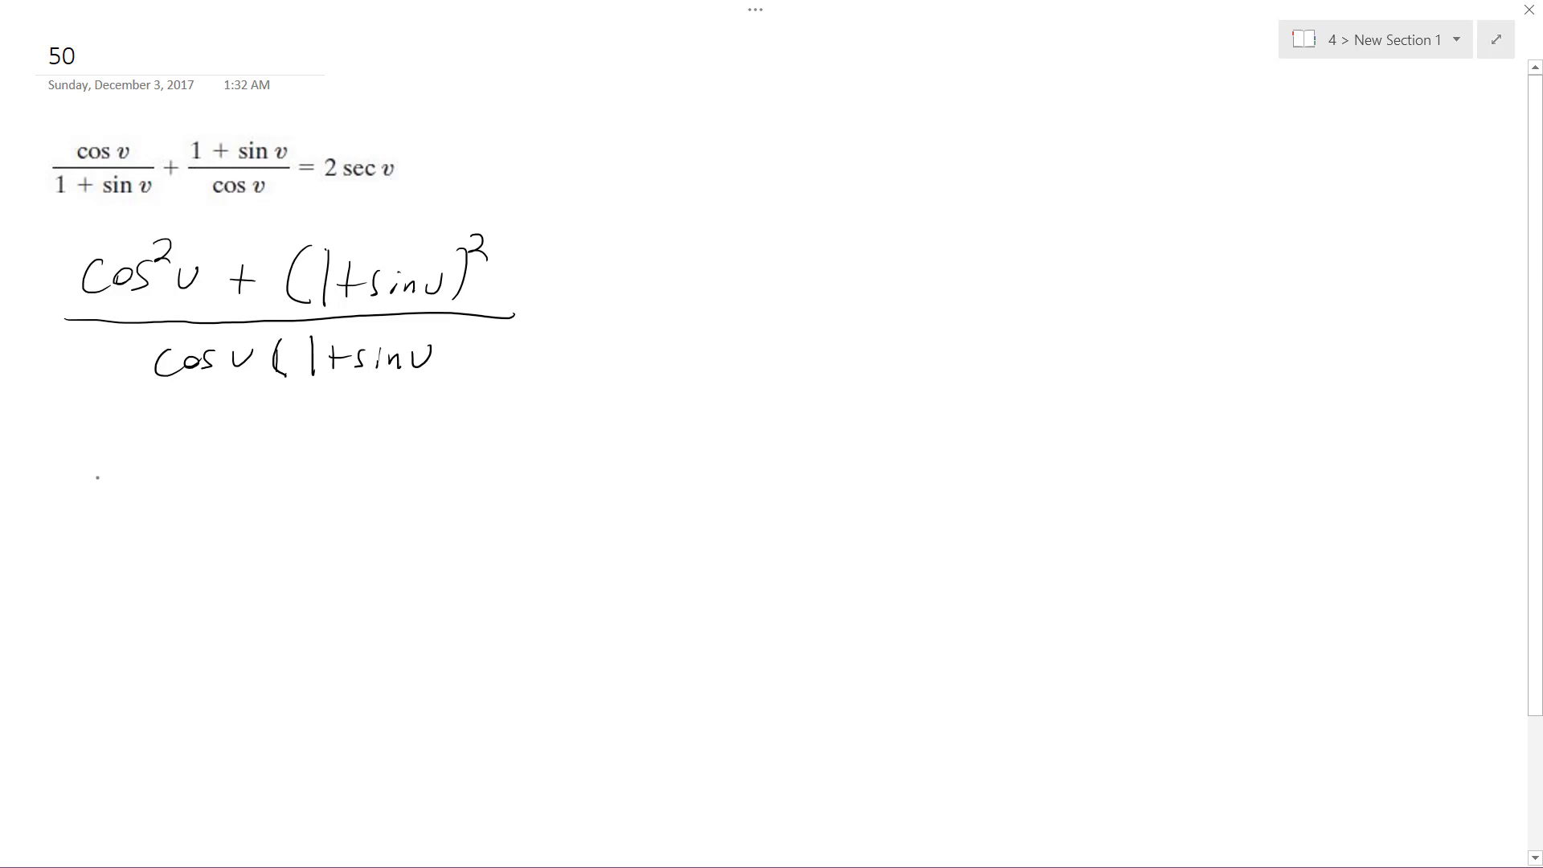
Handwrite the expanded numerator cos²v + 1 + 2sin v + sin²v
left_click_drag(97, 476, 100, 501)
mouse_move(116, 483)
left_mouse_down()
mouse_move(134, 502)
mouse_move(172, 475)
mouse_move(152, 459)
mouse_move(209, 497)
left_mouse_up()
mouse_move(198, 488)
left_mouse_down()
mouse_move(251, 509)
mouse_move(302, 485)
left_mouse_up()
left_click_drag(316, 460, 360, 493)
mouse_move(386, 475)
left_mouse_down()
mouse_move(386, 492)
mouse_move(449, 465)
mouse_move(485, 495)
mouse_move(498, 478)
left_mouse_up()
mouse_move(538, 443)
left_mouse_down()
mouse_move(516, 487)
mouse_move(564, 485)
left_mouse_up()
mouse_move(571, 461)
left_mouse_down()
mouse_move(591, 464)
mouse_move(579, 454)
left_mouse_up()
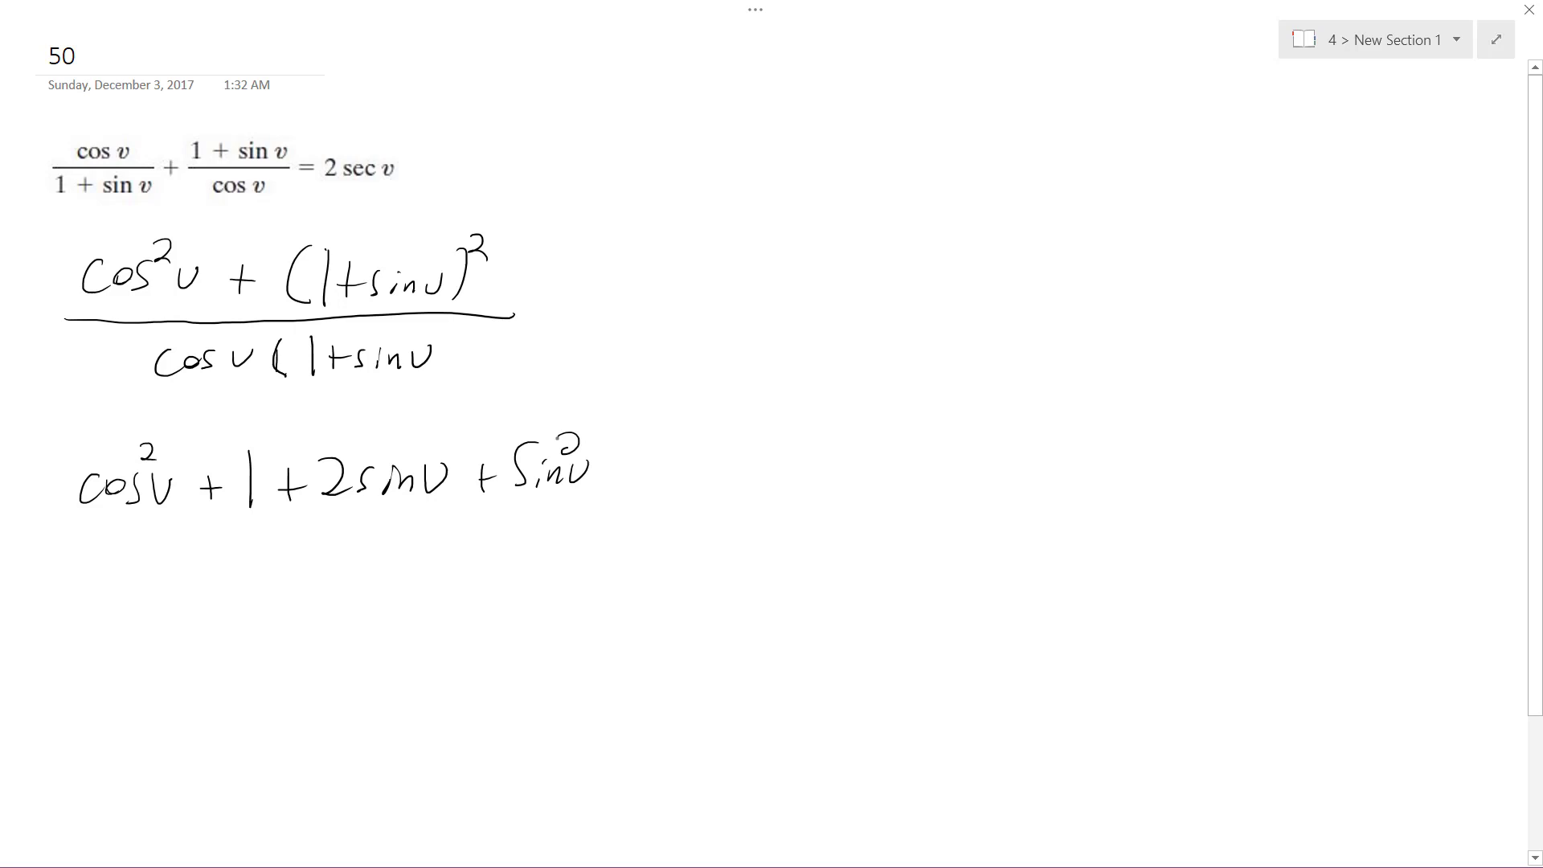
Add the bar and denominator cos v(1+sin v), then circle cos²v and sin²v
left_click_drag(111, 523, 619, 494)
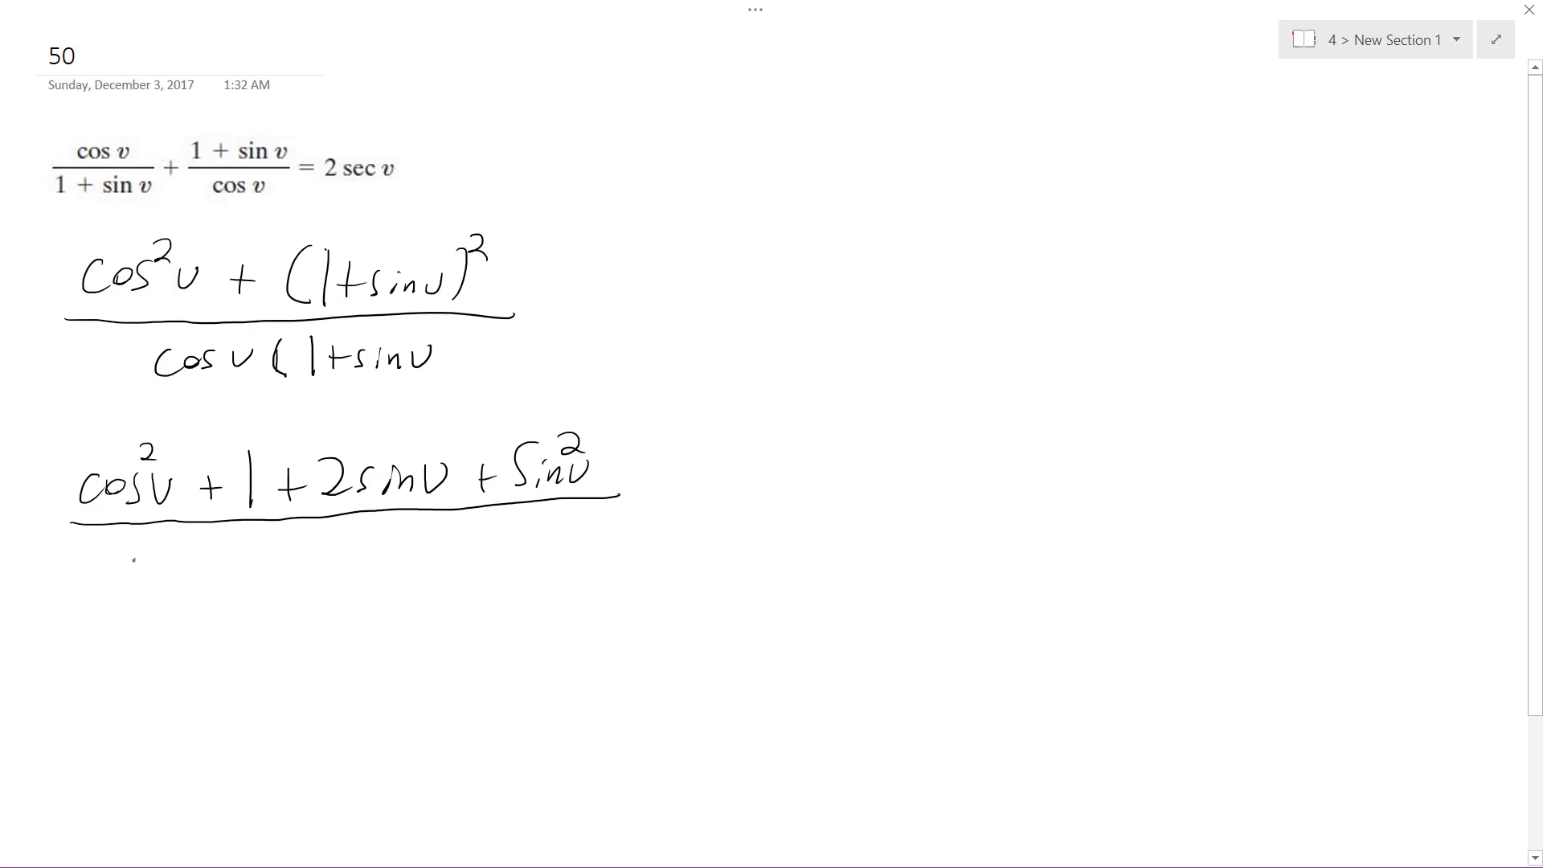
mouse_move(140, 562)
left_mouse_down()
mouse_move(254, 588)
mouse_move(291, 573)
left_mouse_up()
mouse_move(302, 557)
left_mouse_down()
mouse_move(301, 584)
mouse_move(351, 565)
left_mouse_up()
left_click_drag(352, 561, 364, 569)
mouse_move(531, 425)
left_mouse_down()
mouse_move(507, 429)
mouse_move(488, 466)
left_mouse_up()
mouse_move(120, 430)
left_mouse_down()
mouse_move(193, 498)
mouse_move(196, 478)
left_mouse_up()
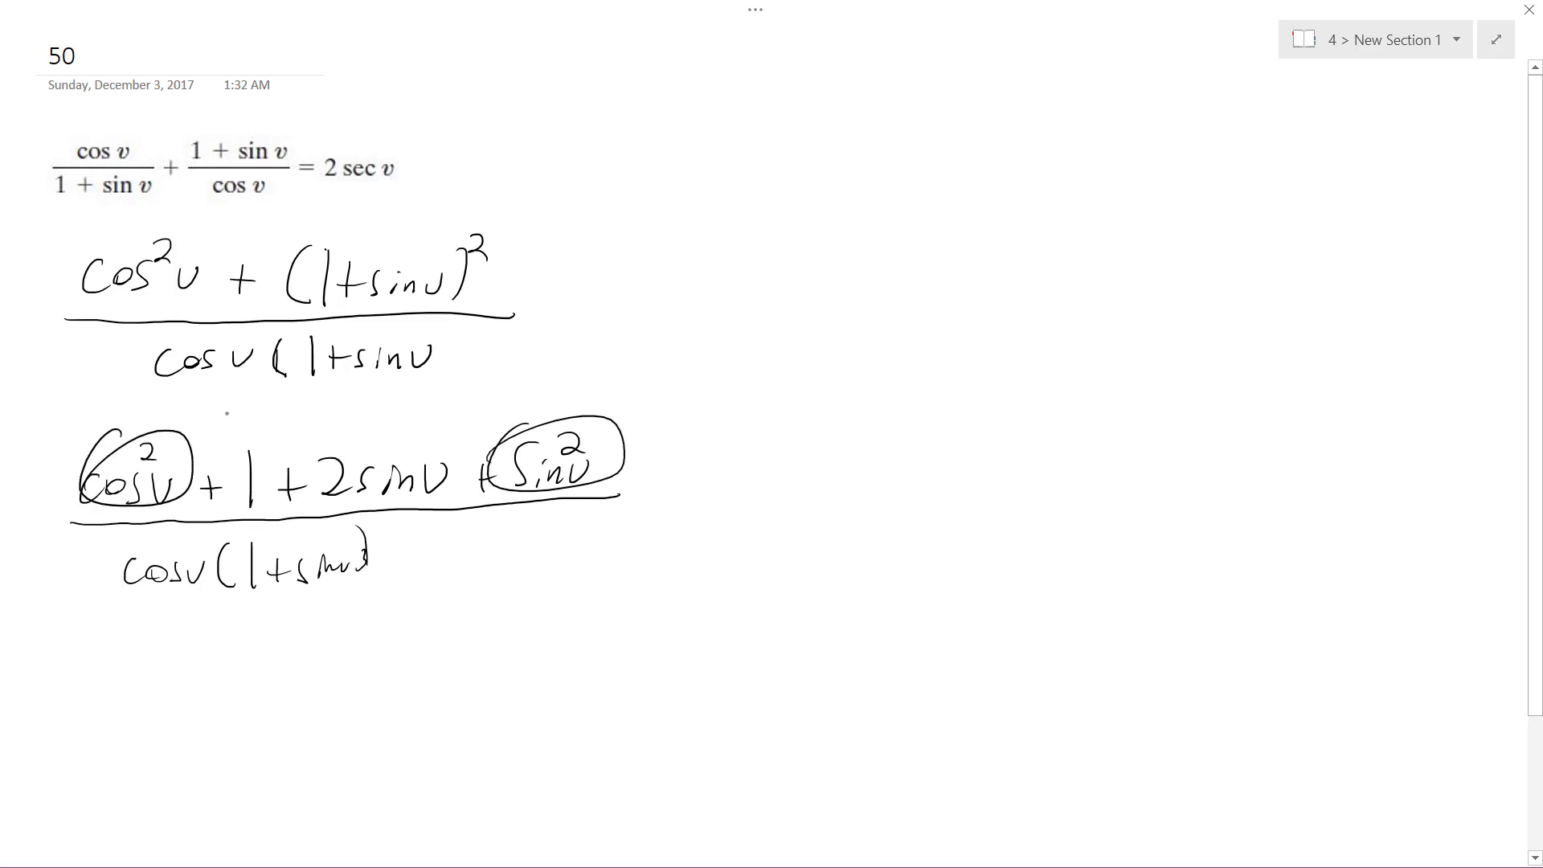
Write the simplified numerator 2 + 2sin v with its fraction bar
mouse_move(138, 671)
left_mouse_down()
mouse_move(181, 700)
mouse_move(230, 678)
left_mouse_up()
left_click_drag(239, 655, 282, 683)
mouse_move(301, 671)
left_mouse_down()
mouse_move(324, 680)
mouse_move(352, 656)
left_mouse_up()
left_click_drag(104, 722, 387, 702)
Write the denominator cos v(1+sin v) and circle both 2s
left_click_drag(132, 755, 135, 779)
mouse_move(156, 763)
left_mouse_down()
mouse_move(165, 779)
mouse_move(207, 752)
left_mouse_up()
mouse_move(236, 733)
left_mouse_down()
mouse_move(227, 782)
mouse_move(274, 776)
left_mouse_up()
left_click_drag(263, 762, 295, 772)
mouse_move(312, 748)
left_mouse_down()
mouse_move(315, 765)
mouse_move(338, 758)
left_mouse_up()
left_click_drag(335, 745, 357, 767)
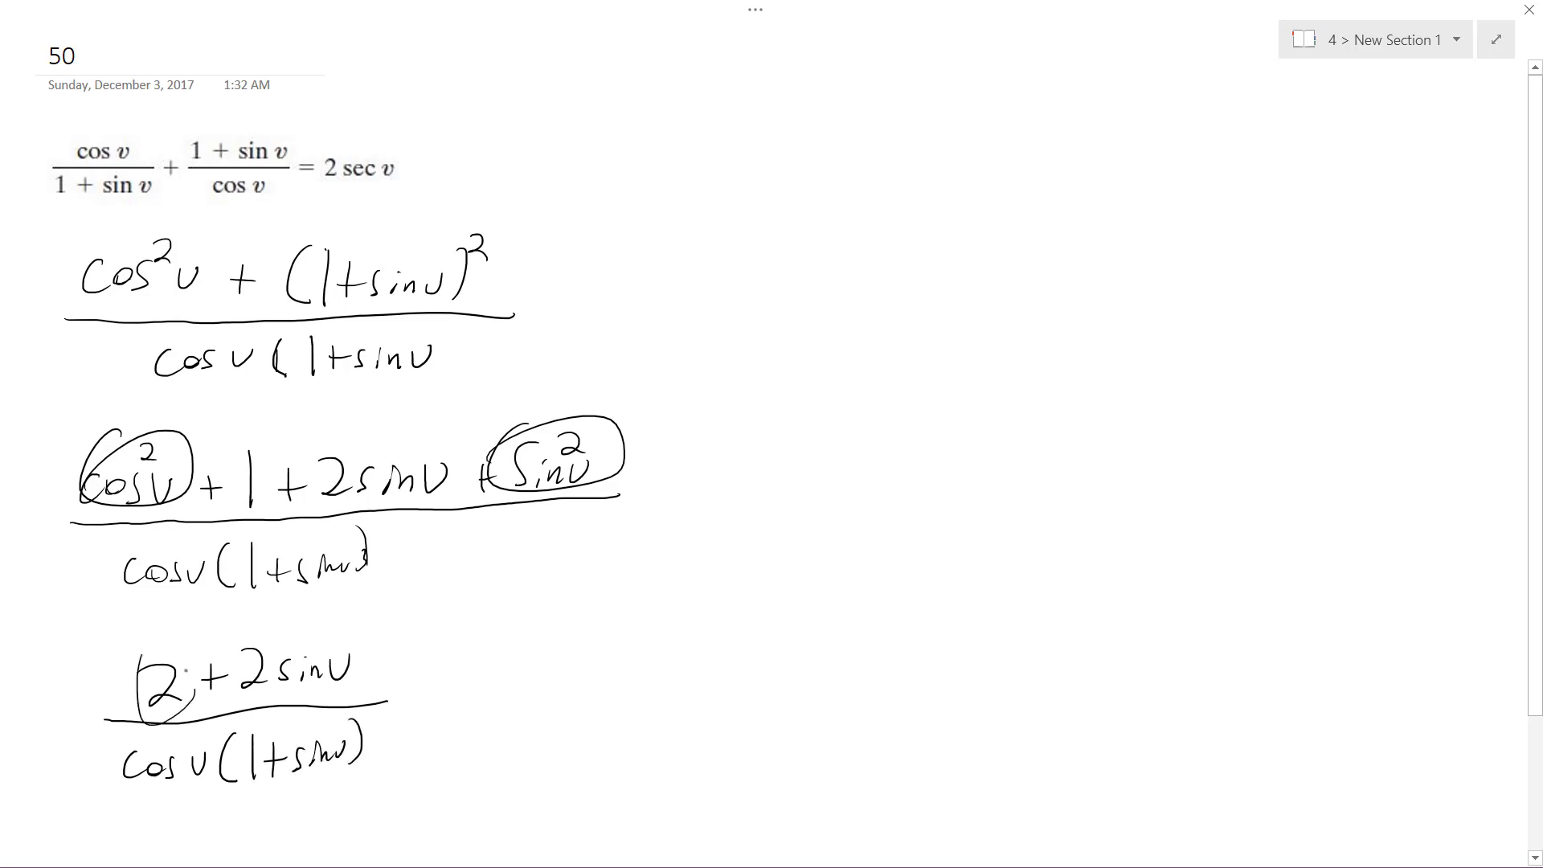
left_click_drag(170, 657, 149, 661)
left_click_drag(268, 637, 256, 642)
Draw an implies arrow and begin the factored numerator 2(1+sin
mouse_move(439, 706)
left_mouse_down()
mouse_move(490, 703)
mouse_move(488, 681)
left_mouse_up()
left_click_drag(502, 678, 476, 728)
left_click_drag(578, 644, 620, 684)
mouse_move(653, 612)
left_mouse_down()
mouse_move(656, 706)
mouse_move(707, 677)
left_mouse_up()
left_click_drag(693, 661, 726, 661)
mouse_move(768, 653)
left_mouse_down()
mouse_move(752, 677)
mouse_move(802, 676)
mouse_move(824, 655)
left_mouse_up()
Complete 2(1+sin v) over cos v(1+sin v) and cross out the common factors
left_click_drag(822, 603, 825, 678)
left_click_drag(584, 721, 883, 699)
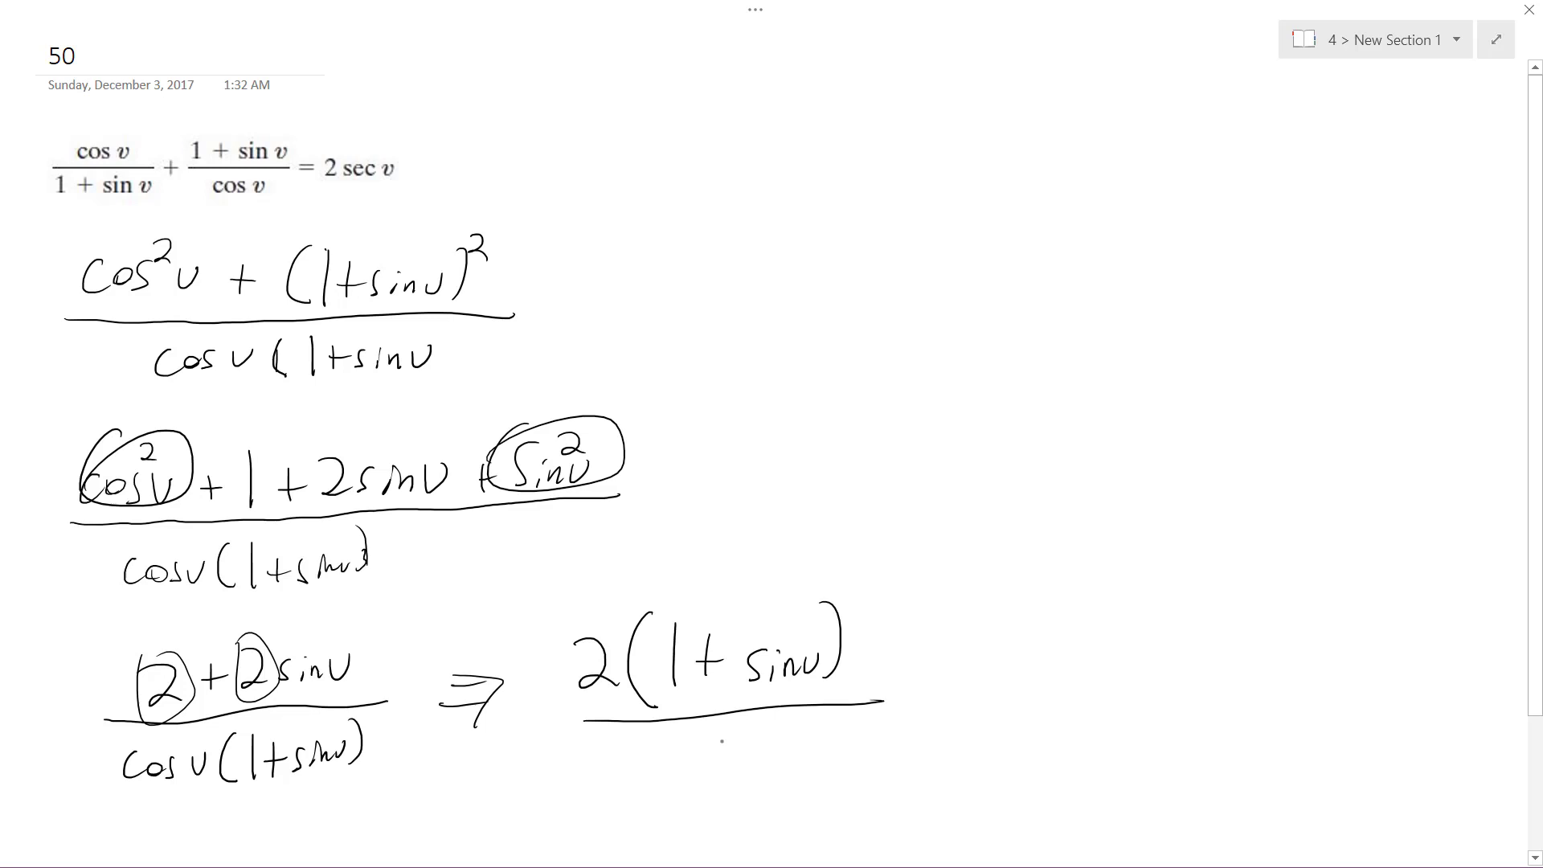
mouse_move(639, 759)
left_mouse_down()
mouse_move(634, 793)
mouse_move(658, 773)
mouse_move(678, 791)
mouse_move(712, 761)
mouse_move(738, 789)
left_mouse_up()
mouse_move(762, 742)
left_mouse_down()
mouse_move(763, 786)
mouse_move(774, 783)
left_mouse_up()
mouse_move(801, 757)
left_mouse_down()
mouse_move(792, 778)
mouse_move(825, 761)
mouse_move(857, 760)
mouse_move(864, 776)
left_mouse_up()
left_click_drag(746, 791, 880, 723)
left_click_drag(644, 707, 815, 647)
Write = 2/cos v = 2sec v to finish the proof
left_click_drag(926, 709, 965, 707)
left_click_drag(926, 697, 970, 696)
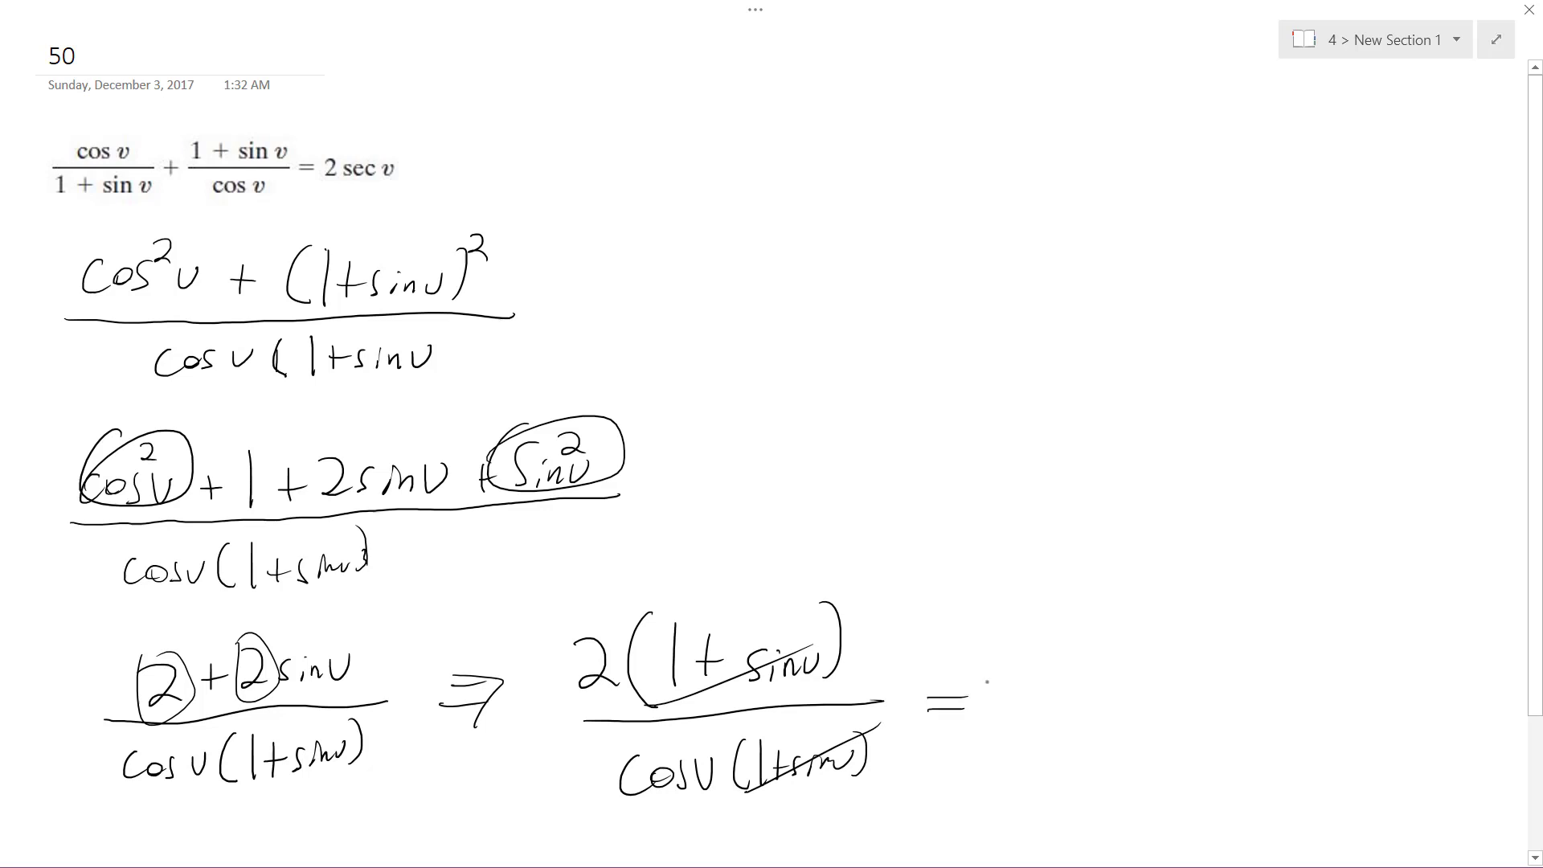
left_click_drag(1020, 650, 1052, 675)
mouse_move(991, 694)
left_mouse_down()
mouse_move(1040, 695)
mouse_move(1025, 735)
mouse_move(1057, 720)
left_mouse_up()
mouse_move(1026, 693)
left_mouse_down()
mouse_move(1149, 693)
mouse_move(1143, 680)
left_mouse_up()
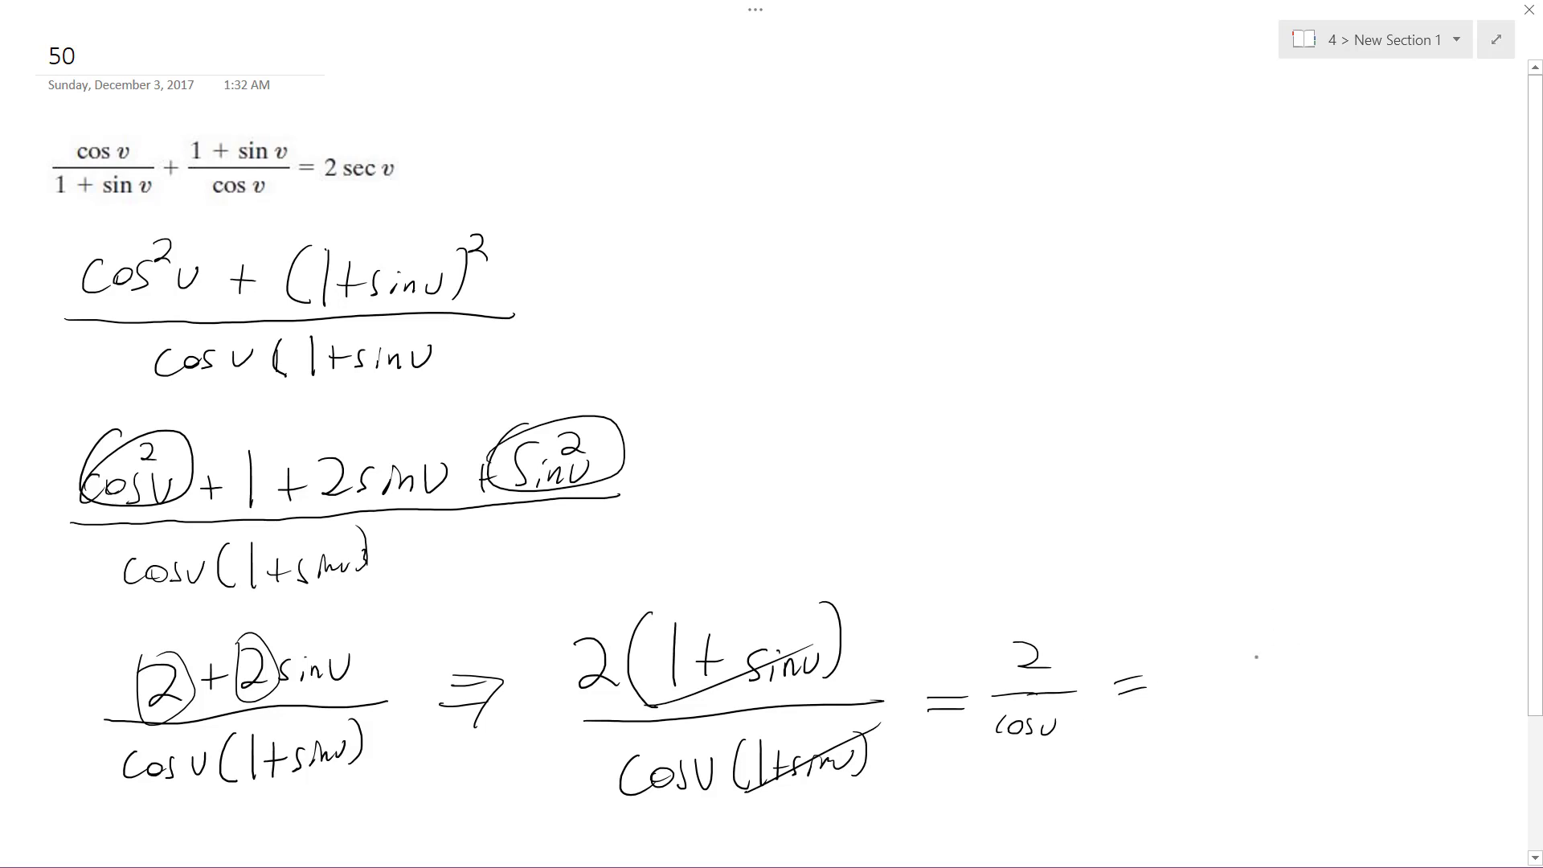
mouse_move(1189, 665)
left_mouse_down()
mouse_move(1194, 700)
mouse_move(1267, 692)
left_mouse_up()
mouse_move(1286, 672)
left_mouse_down()
mouse_move(1276, 692)
mouse_move(1336, 664)
left_mouse_up()
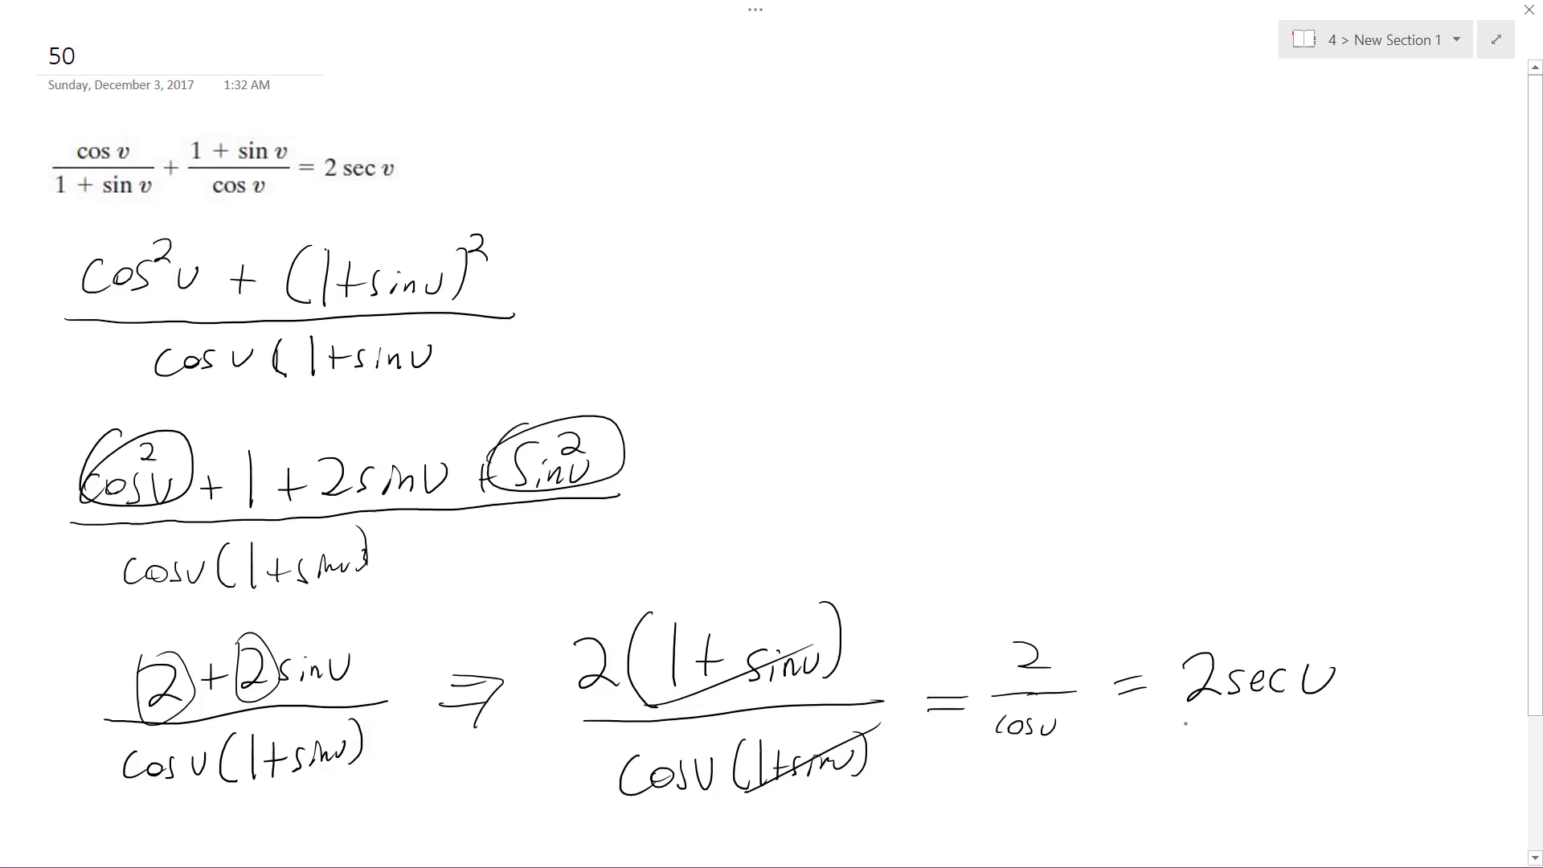